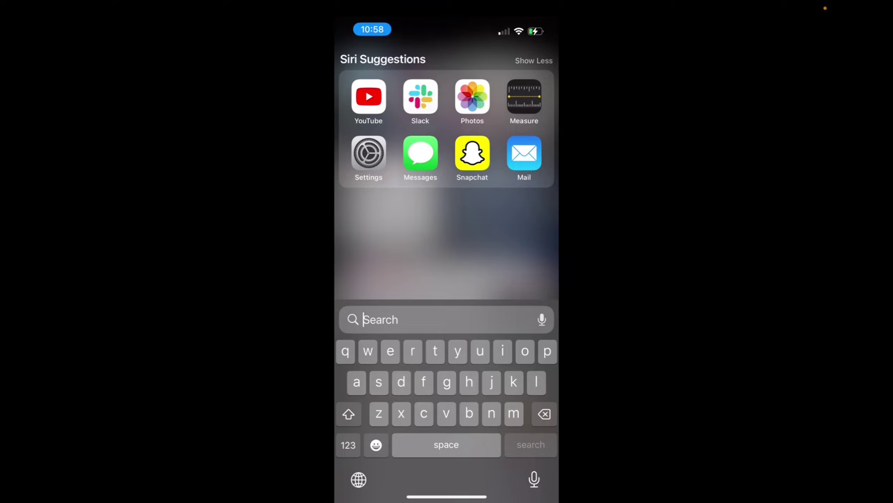
type("measure")
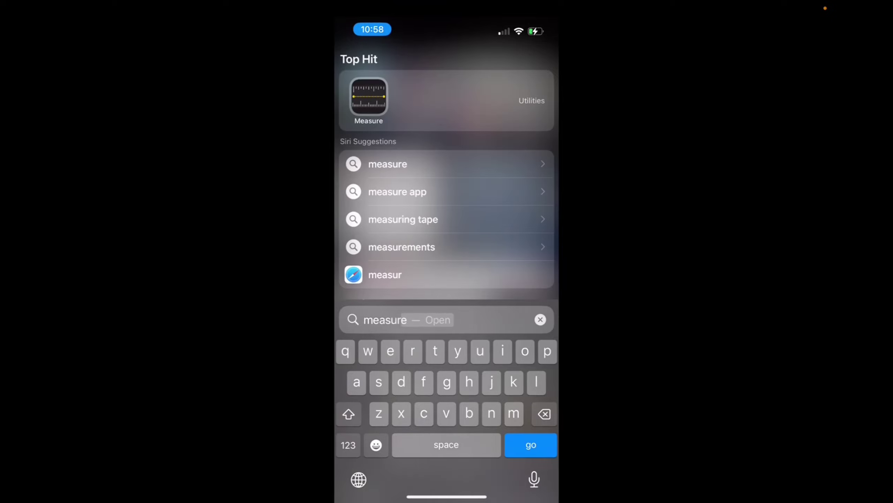
Launch Measure from the Spotlight results for 'measure', opening its camera view.
key("Return")
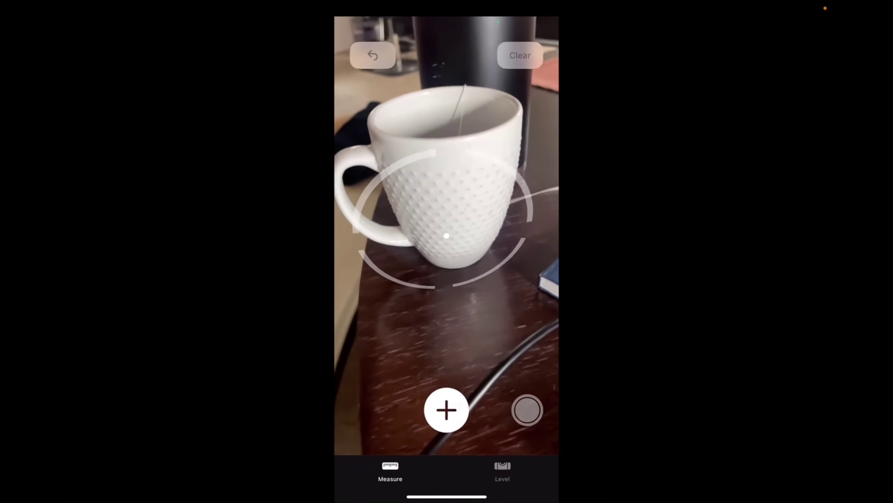
Place points at the mug's base and rim, giving a vertical line of about 4 inches.
left_click(447, 410)
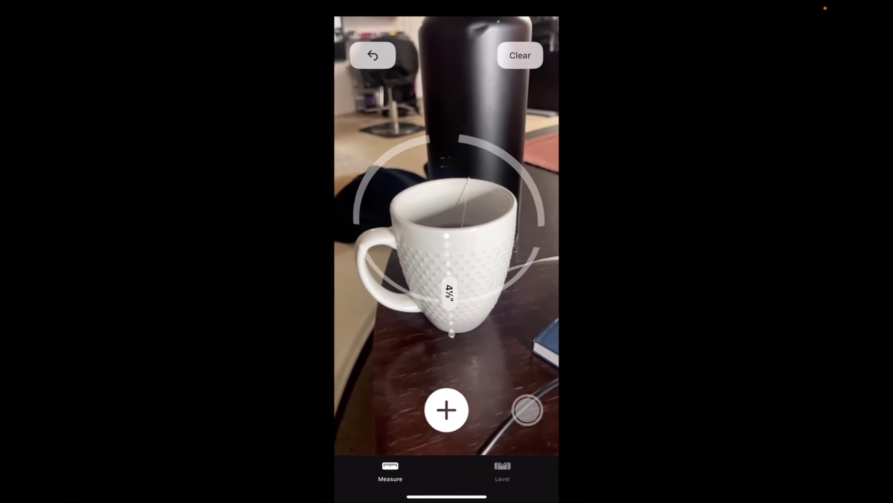
left_click(447, 410)
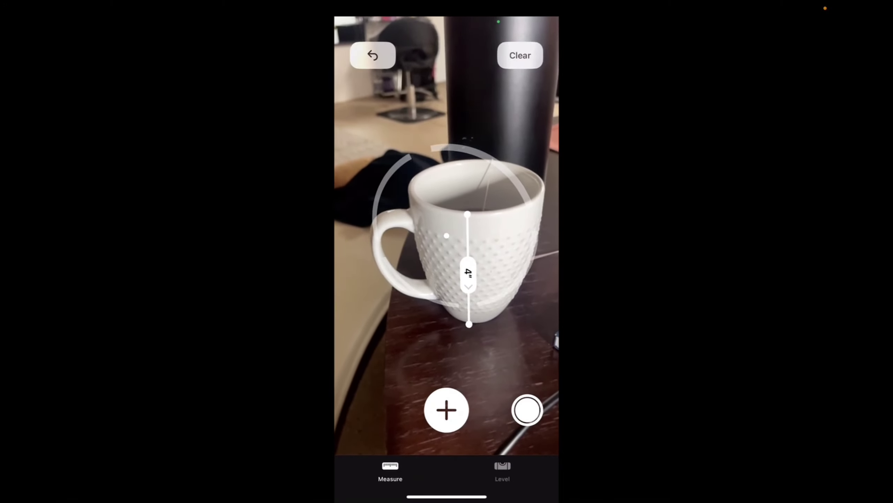